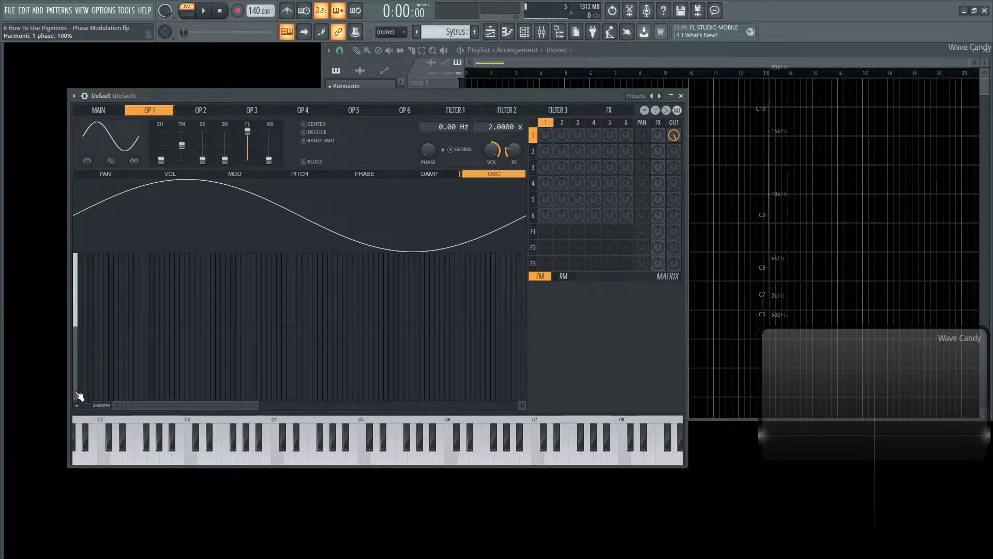
Step: Set Sytrus operator 1's Harmonic 1 phase to about 74%
mouse_move(79, 396)
mouse_down()
mouse_move(76, 335)
mouse_move(79, 392)
mouse_move(77, 340)
mouse_move(82, 389)
mouse_move(78, 353)
mouse_move(78, 381)
mouse_up()
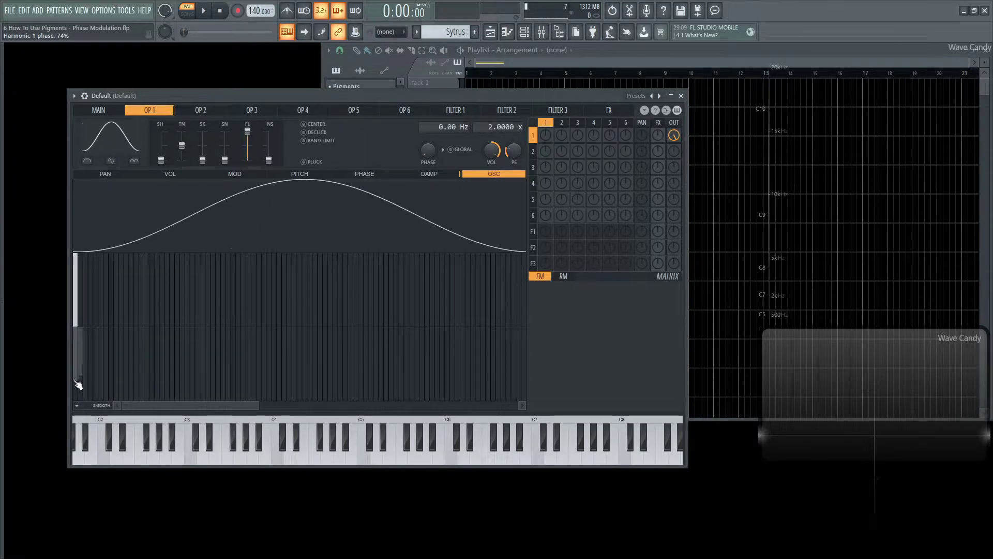
Step: Open Pigments, push the wavetable Phase Mod amount up, reset it, then leave it near 0.020
click(672, 97)
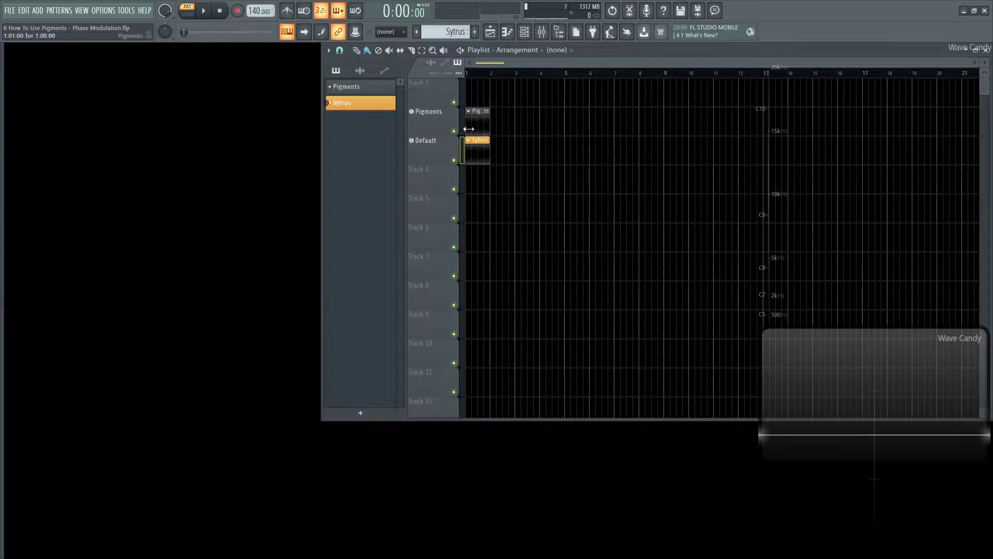
click(436, 116)
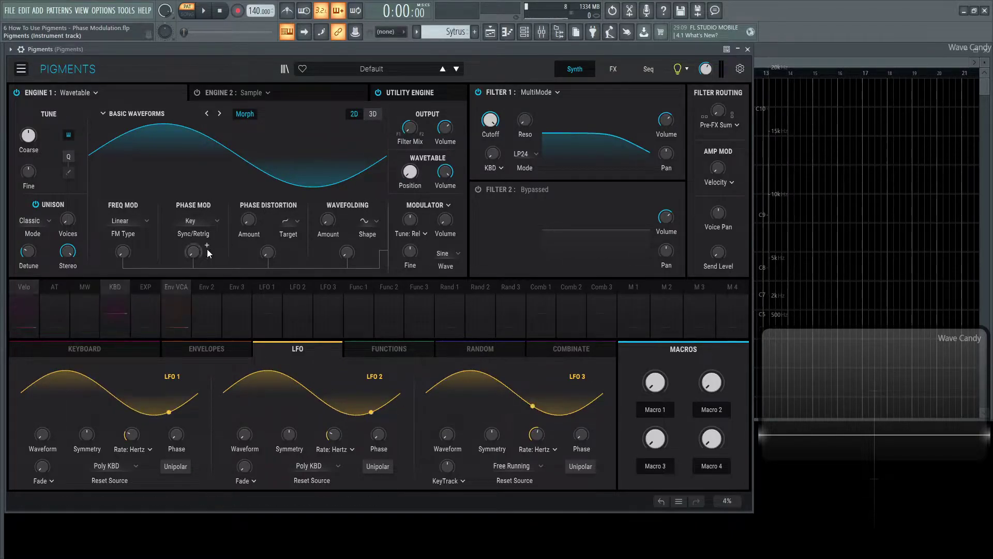
drag(192, 252, 192, 214)
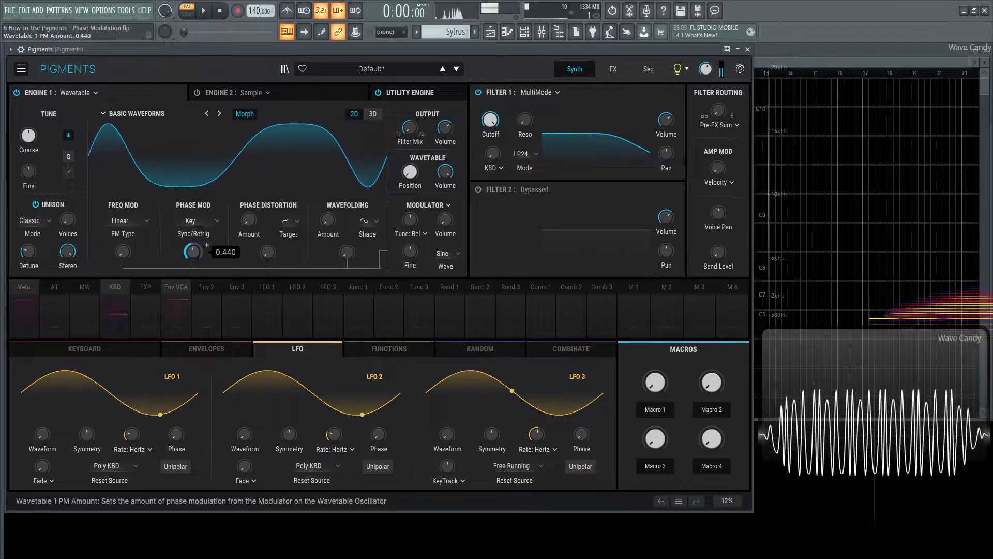
double_click(193, 252)
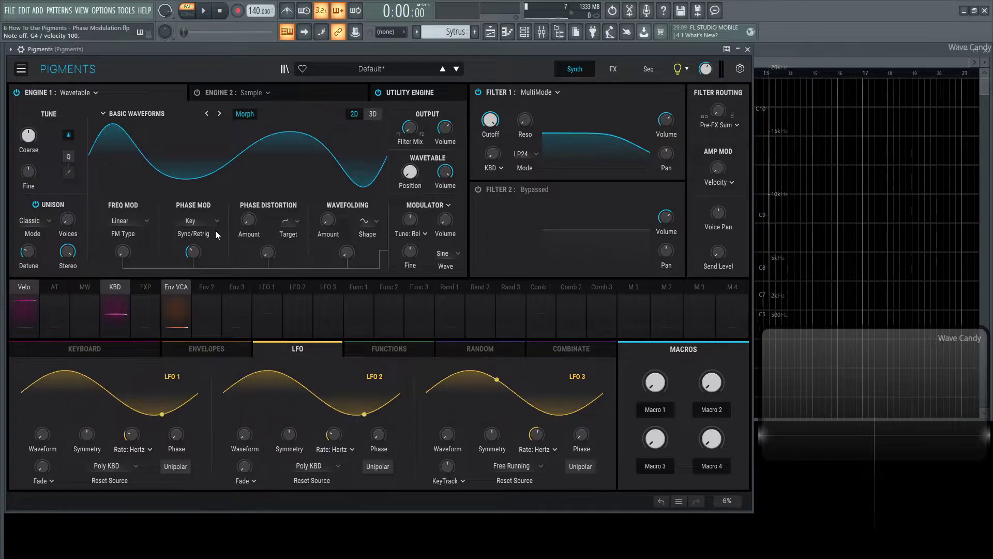
mouse_move(194, 253)
mouse_down()
mouse_move(193, 264)
mouse_move(194, 239)
mouse_move(194, 254)
mouse_move(205, 241)
mouse_up()
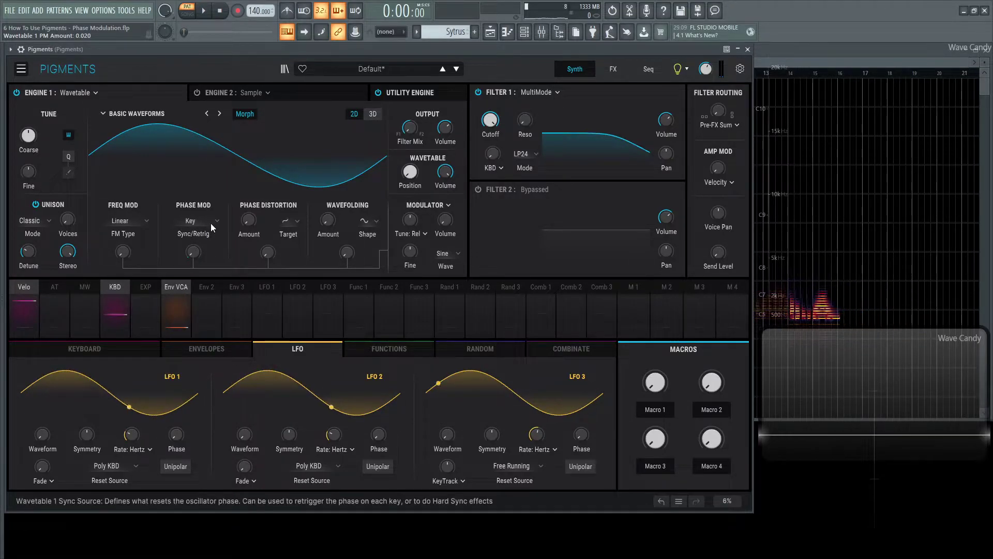
Step: Keep Sync/Retrig on Key and raise the wavetable Phase Mod amount to about 0.43
click(210, 222)
click(198, 217)
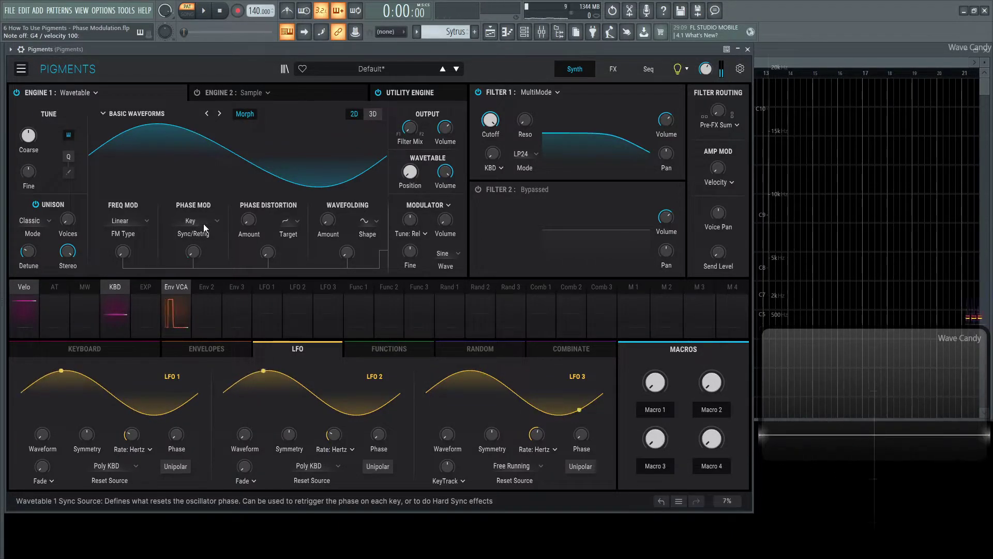
drag(192, 252, 193, 239)
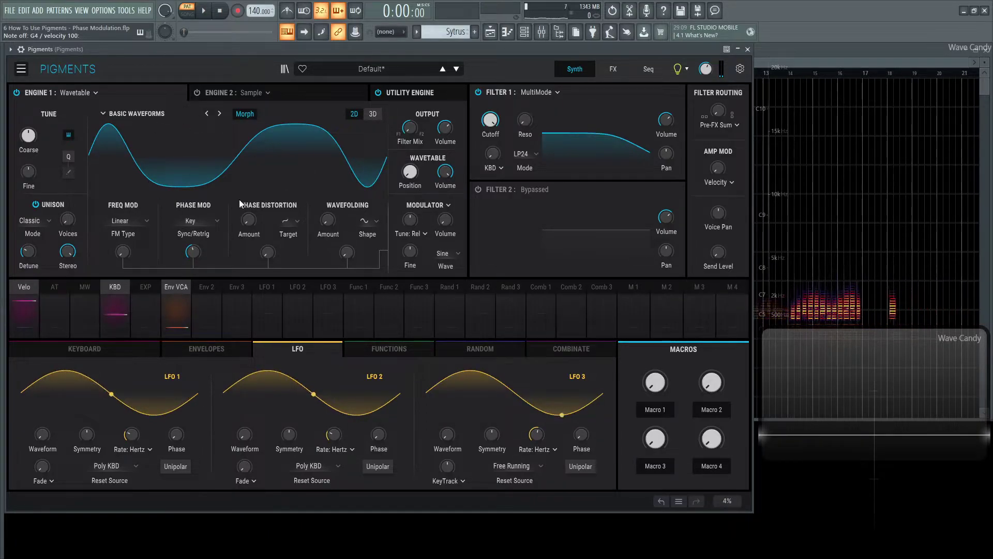
Step: Set Sync/Retrig to Mod Osc and raise Phase Mod to about 0.33
click(204, 219)
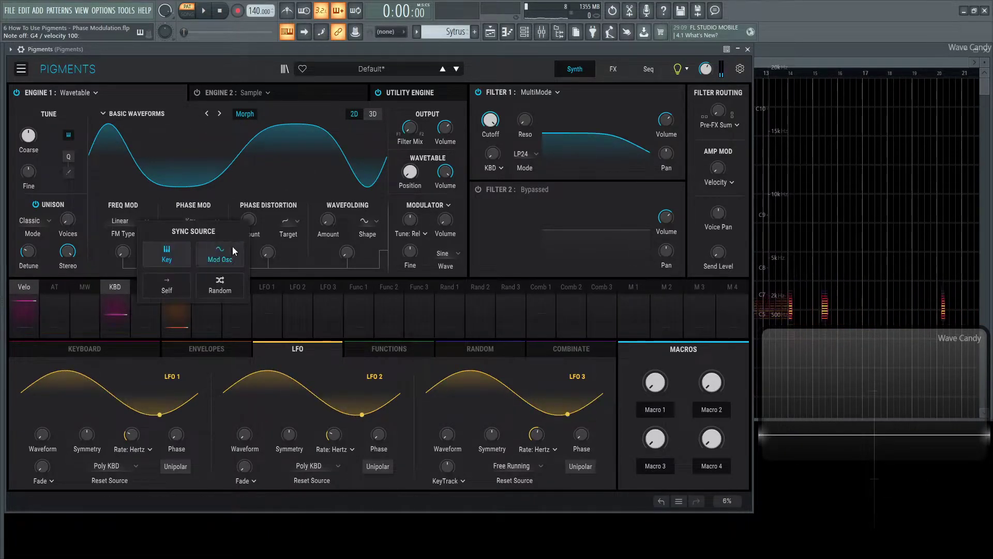
click(221, 256)
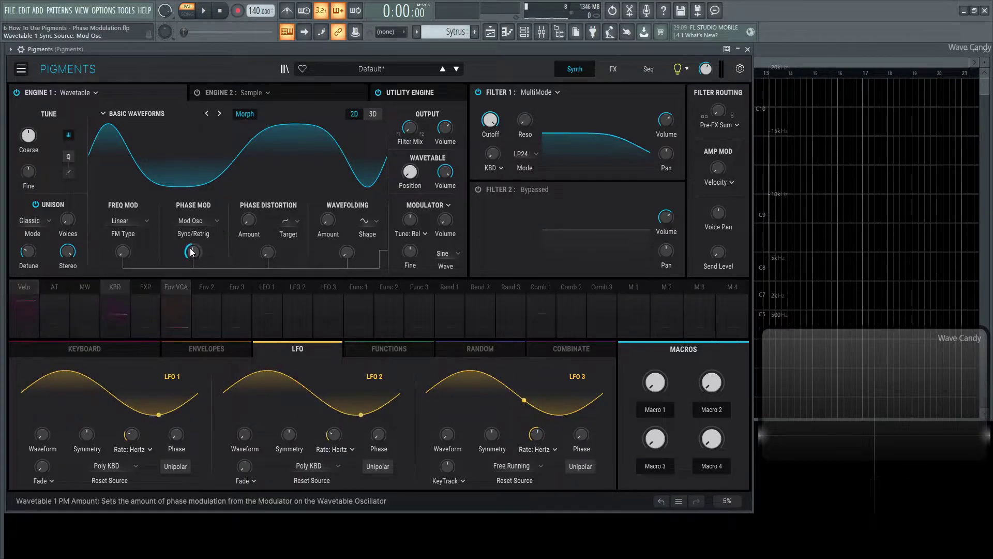
drag(192, 251, 196, 231)
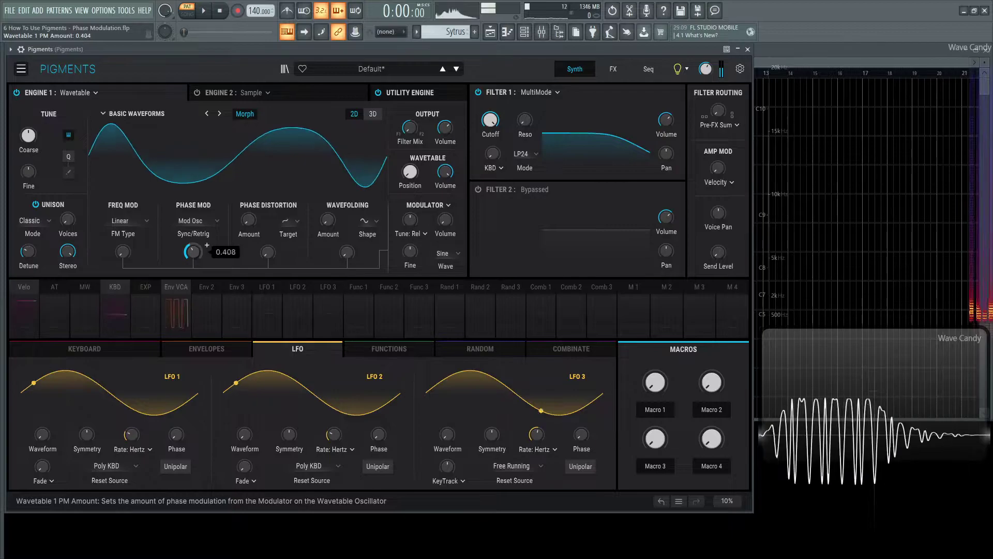
Step: Compare Key sync, return to Mod Osc, and raise Phase Mod further
click(194, 221)
click(167, 253)
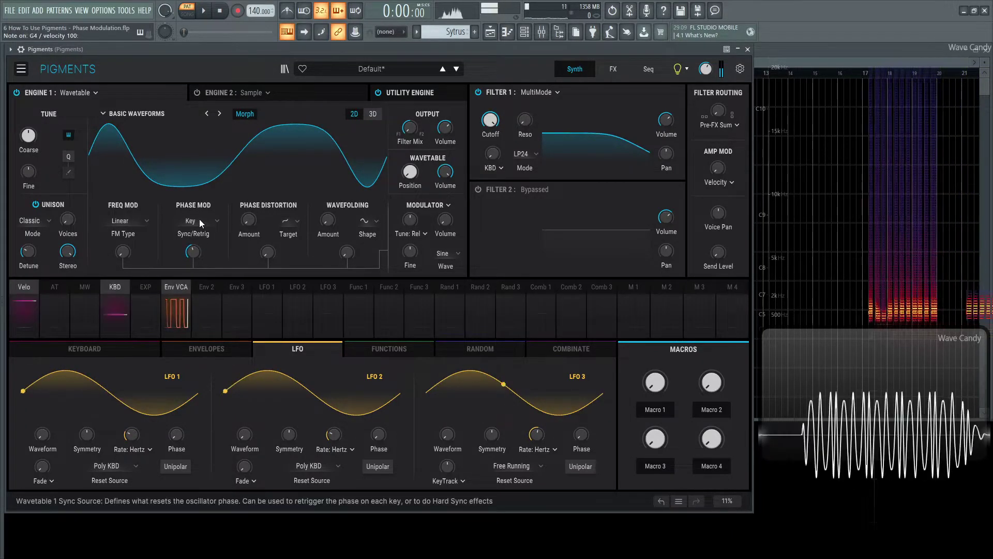
click(227, 252)
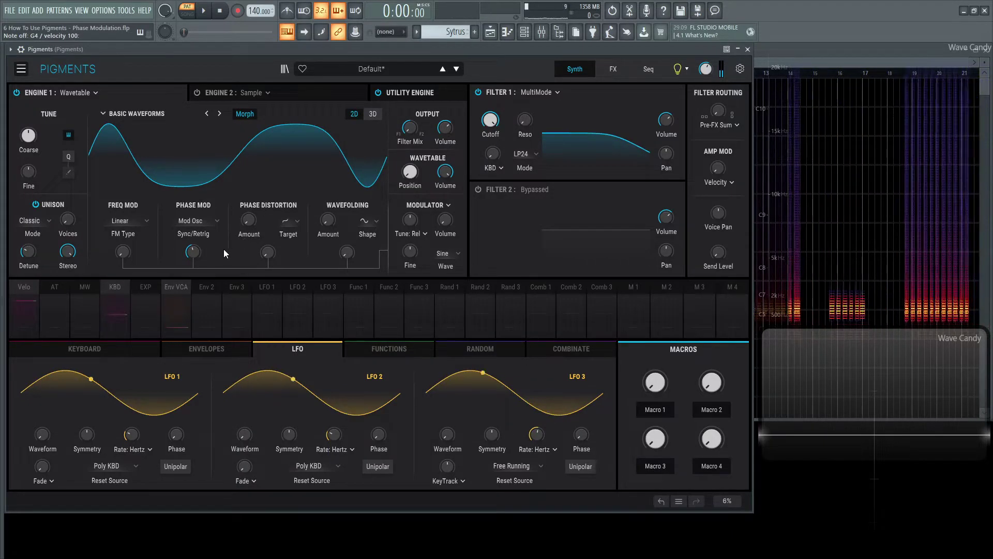
drag(193, 252, 193, 243)
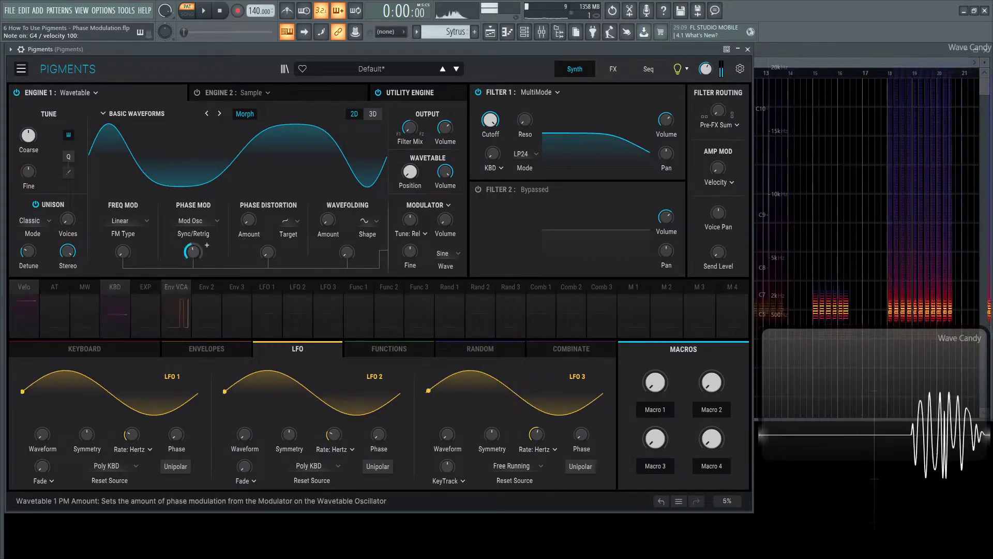
Step: Set Sync/Retrig to Self, fine-tune the engine to 0.496, and reset Phase Mod to 0.000
click(201, 222)
click(167, 286)
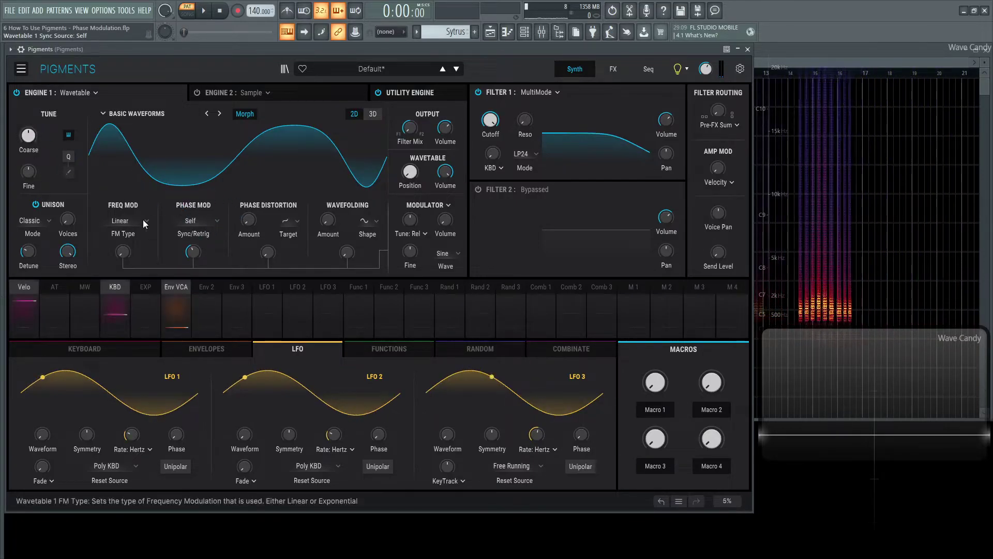
key(b)
drag(31, 182, 41, 164)
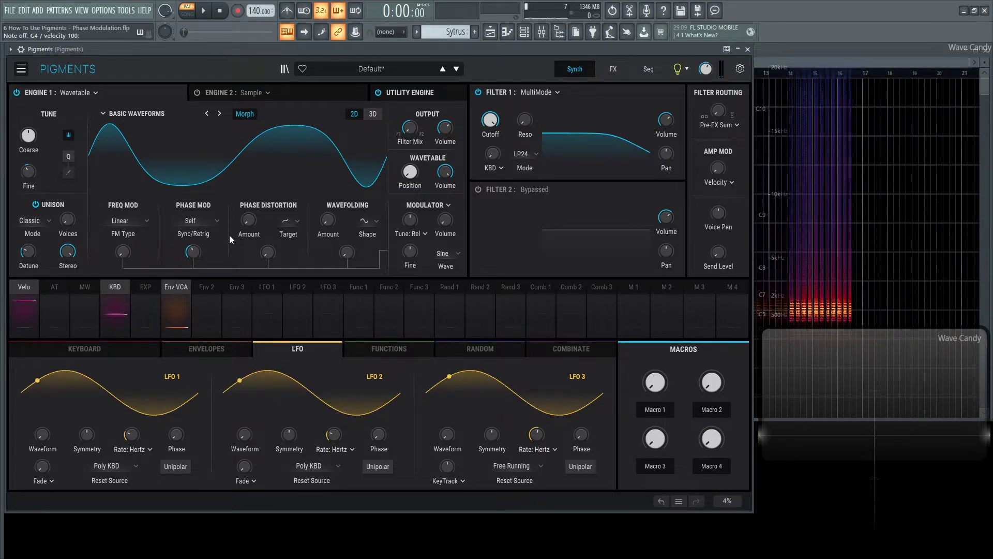
double_click(192, 252)
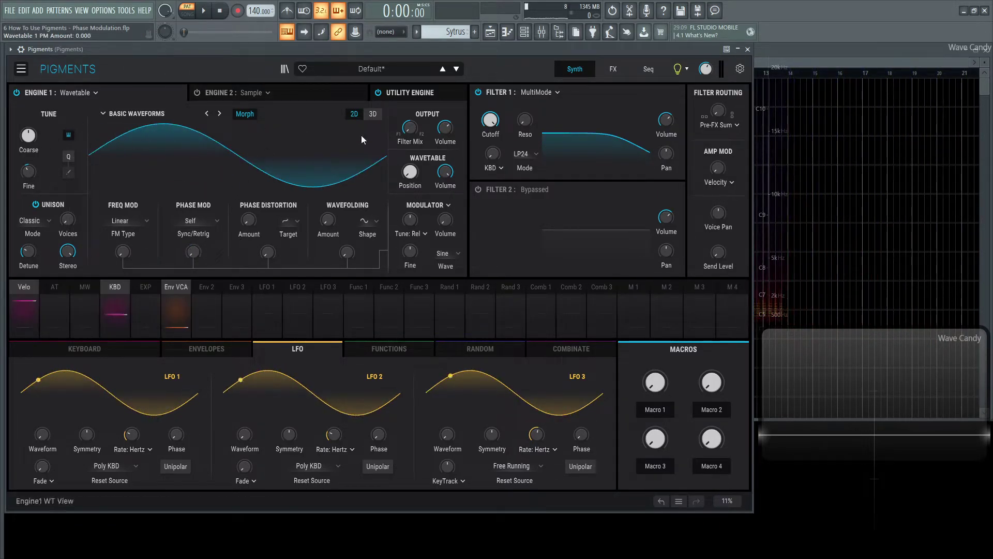
Step: Set Sync/Retrig to Random and raise Phase Mod to about 0.668
click(193, 220)
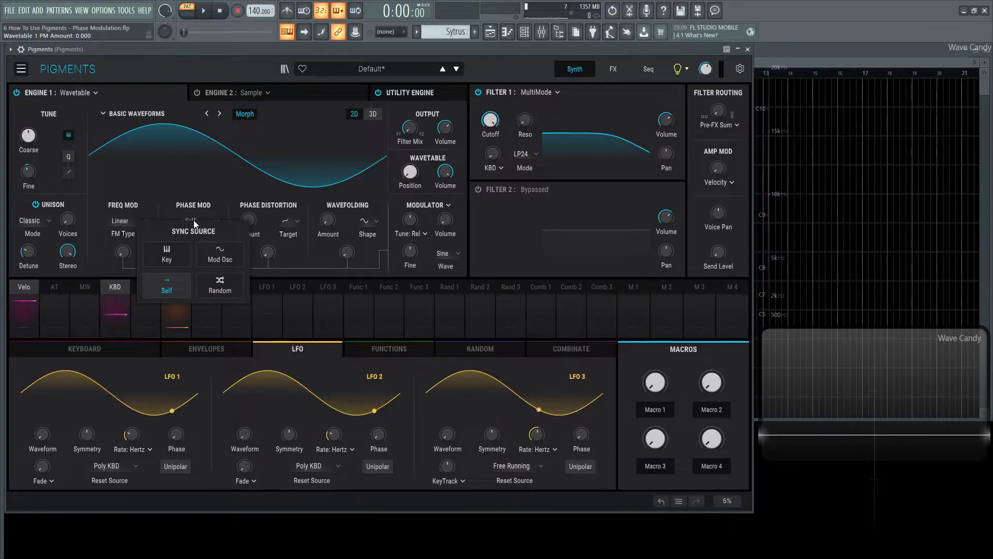
click(218, 283)
drag(196, 251, 207, 245)
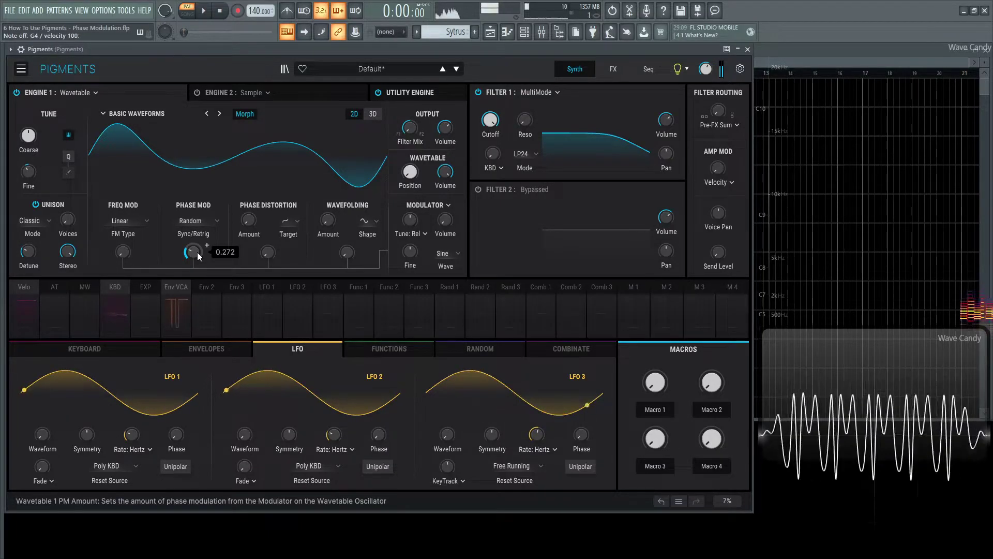
drag(199, 256, 201, 239)
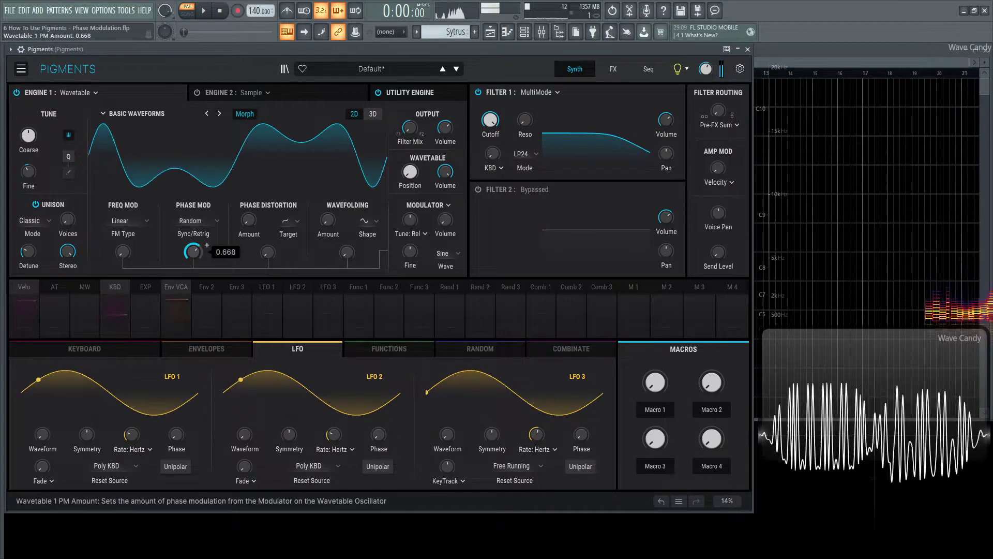
Step: Try Key as the sync source briefly, then return to Random
click(193, 221)
click(218, 273)
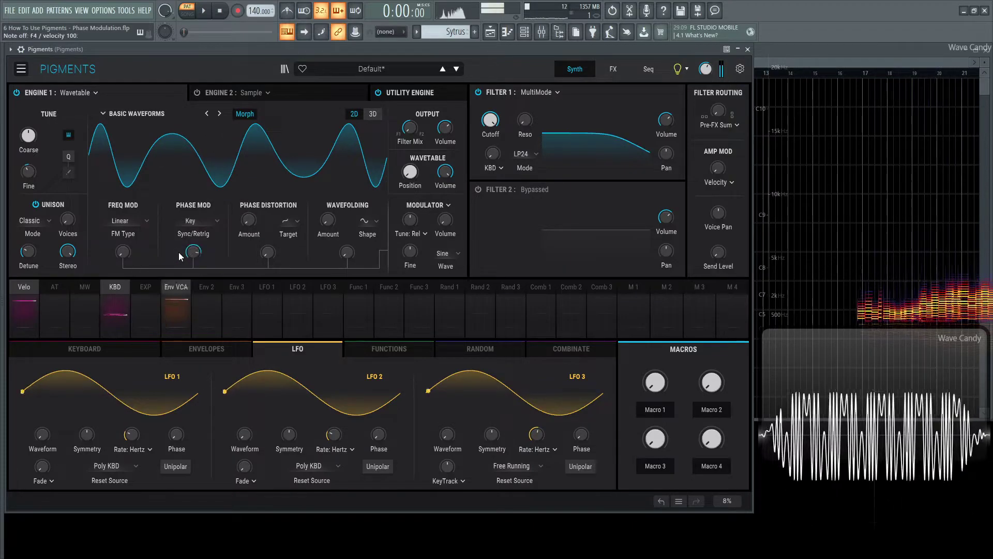
click(194, 222)
click(217, 280)
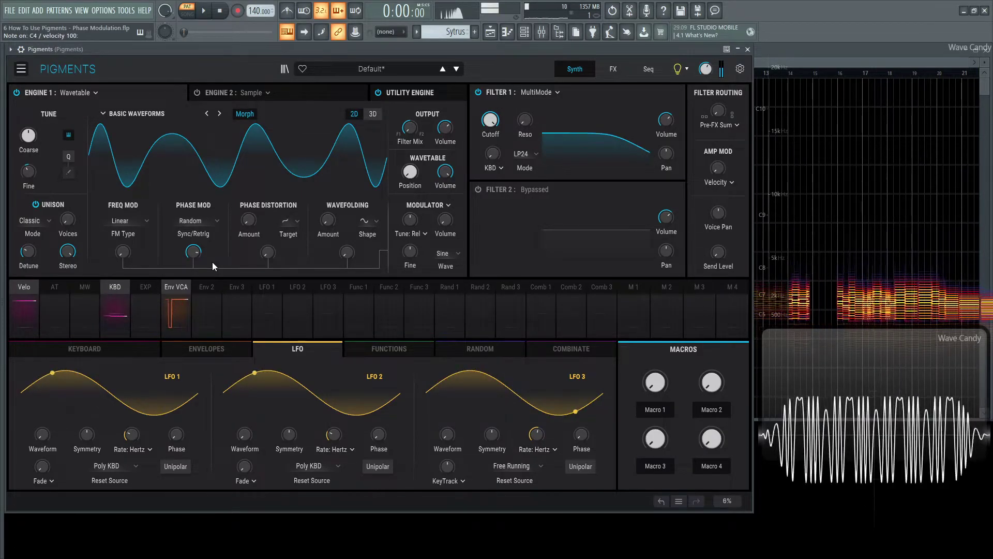
Step: Sweep Phase Mod from 0.528 up to 0.920, leaving it around 0.572
mouse_move(193, 251)
mouse_down()
mouse_move(193, 235)
mouse_move(193, 244)
mouse_up()
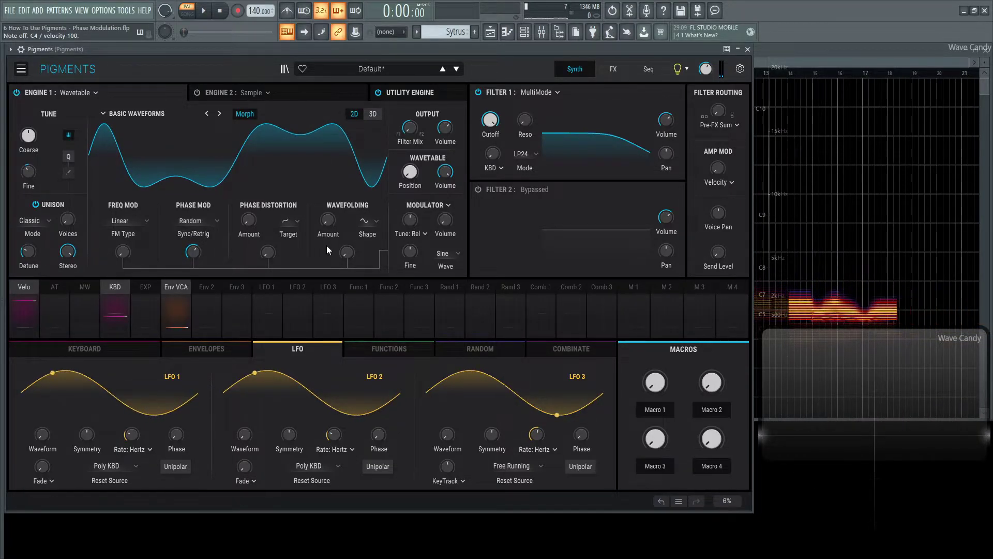
mouse_move(440, 226)
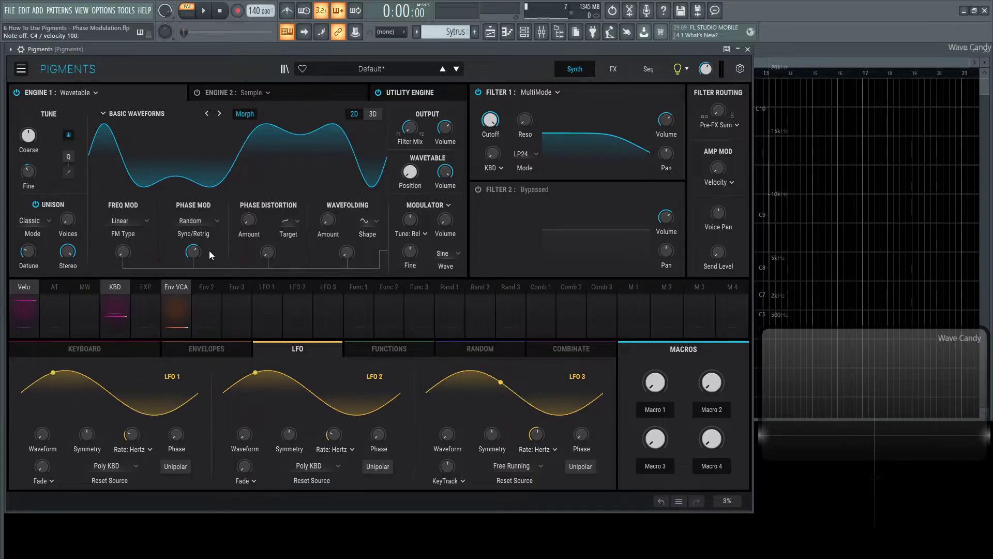
mouse_move(193, 252)
mouse_down()
mouse_move(193, 223)
mouse_move(192, 243)
mouse_up()
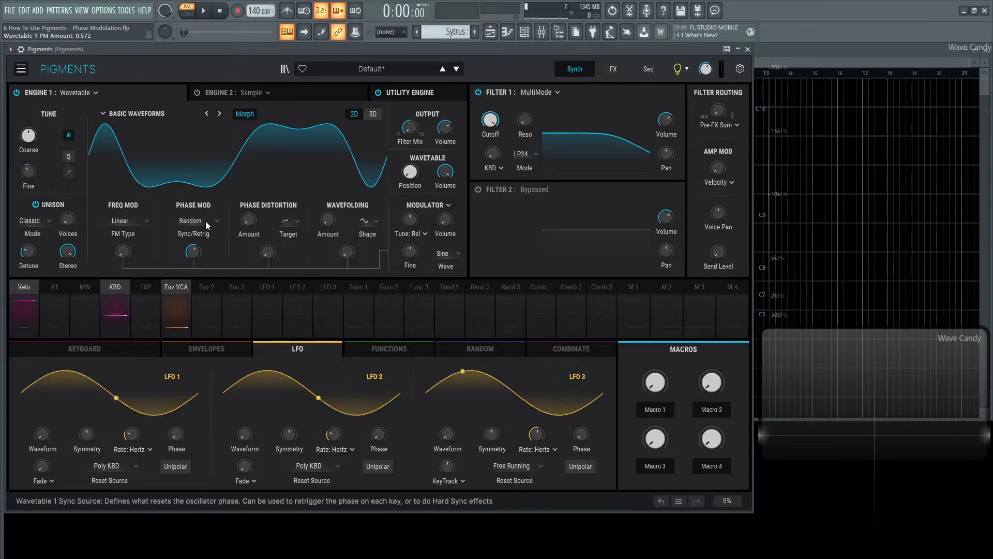
Step: Lower Phase Mod to 0.440 and switch Sync/Retrig from Key to Mod Osc
drag(196, 247, 197, 252)
click(198, 222)
click(191, 251)
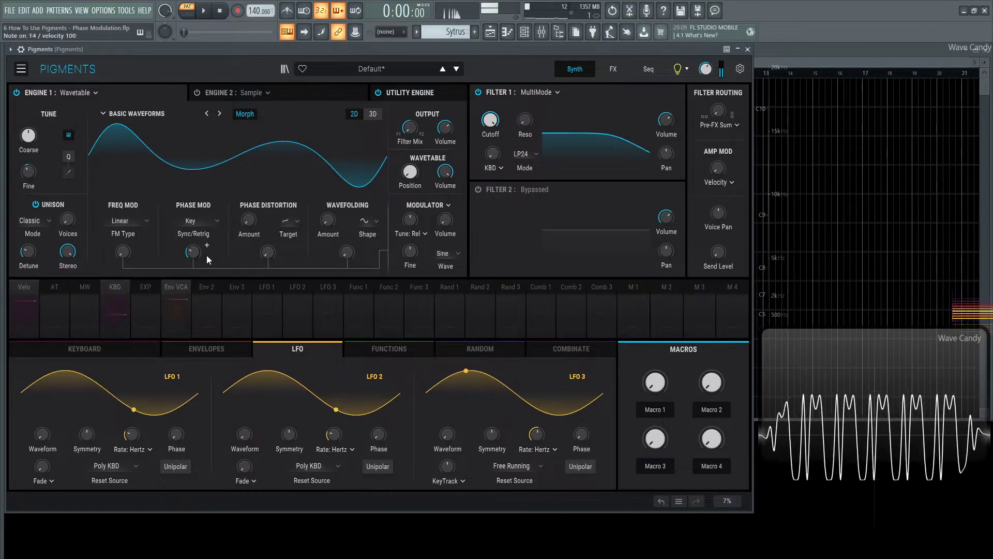
click(190, 221)
click(220, 253)
click(191, 220)
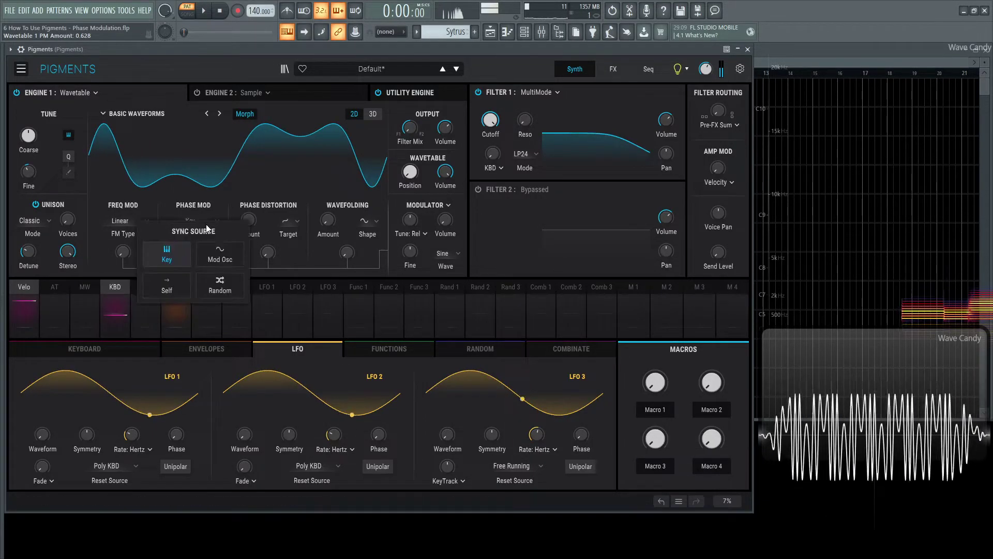
click(200, 251)
Step: Raise Phase Mod to 0.656 and sweep the modulator coarse tune to 3 semitones and back to 0
drag(192, 251, 193, 251)
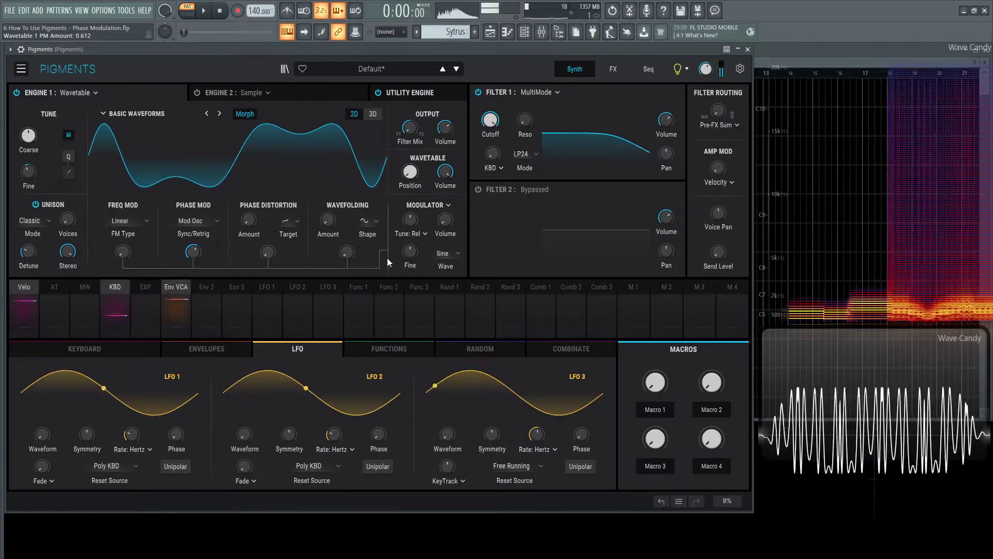
click(411, 219)
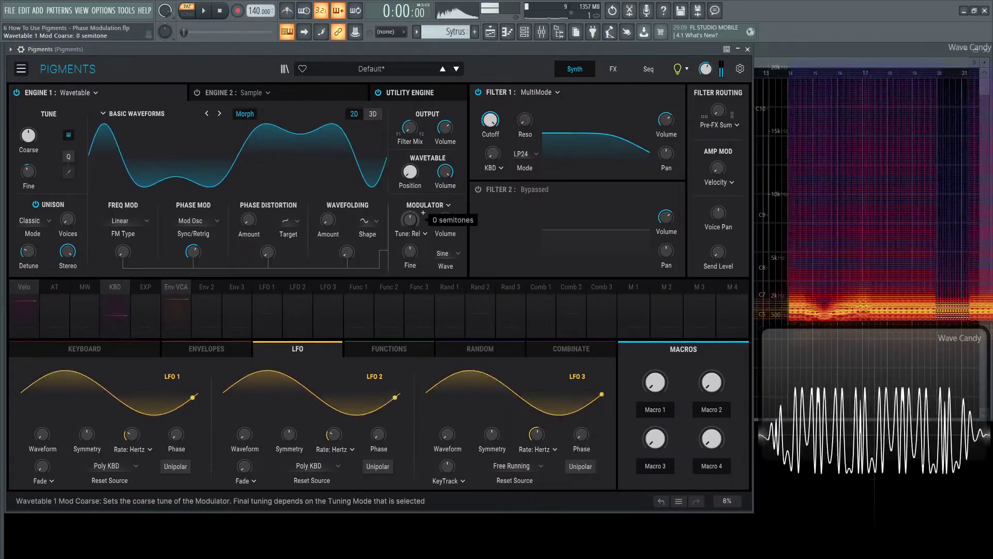
drag(411, 220, 412, 225)
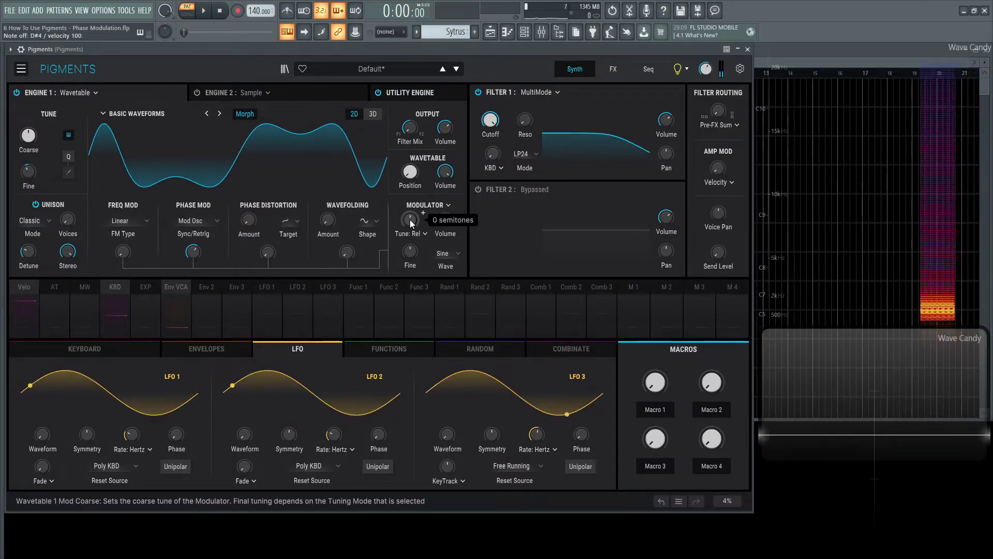
Step: Turn the modulator coarse tune up to 1 semitone
mouse_move(410, 219)
mouse_down()
mouse_move(410, 204)
mouse_move(410, 219)
mouse_up()
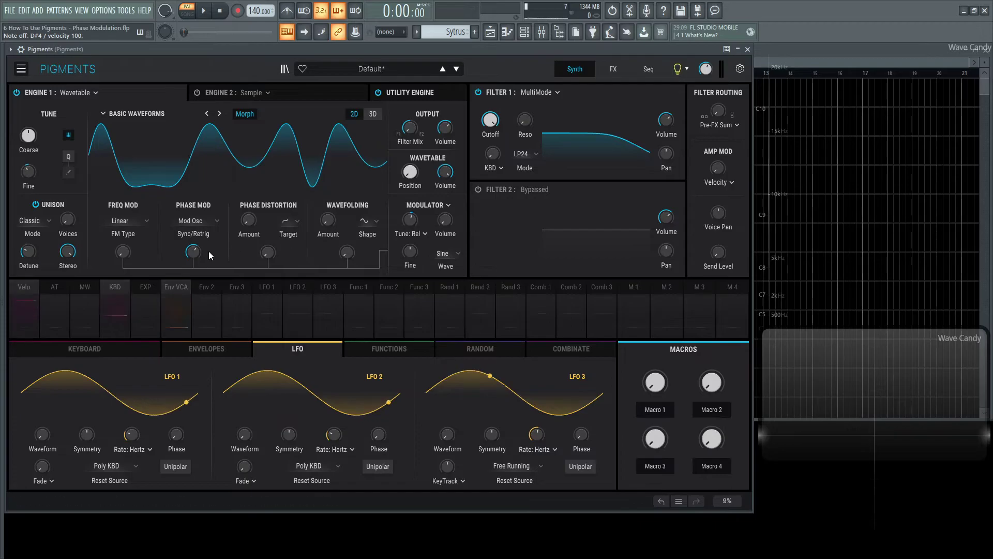
Step: Reset Phase Mod to 0.00, leaving Mod Osc as the Sync/Retrig source
double_click(196, 254)
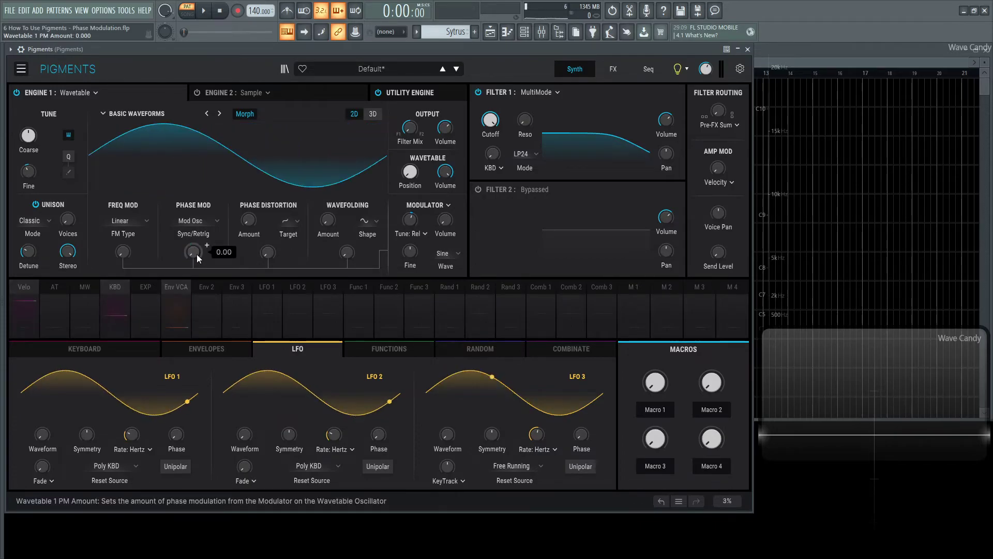
click(200, 220)
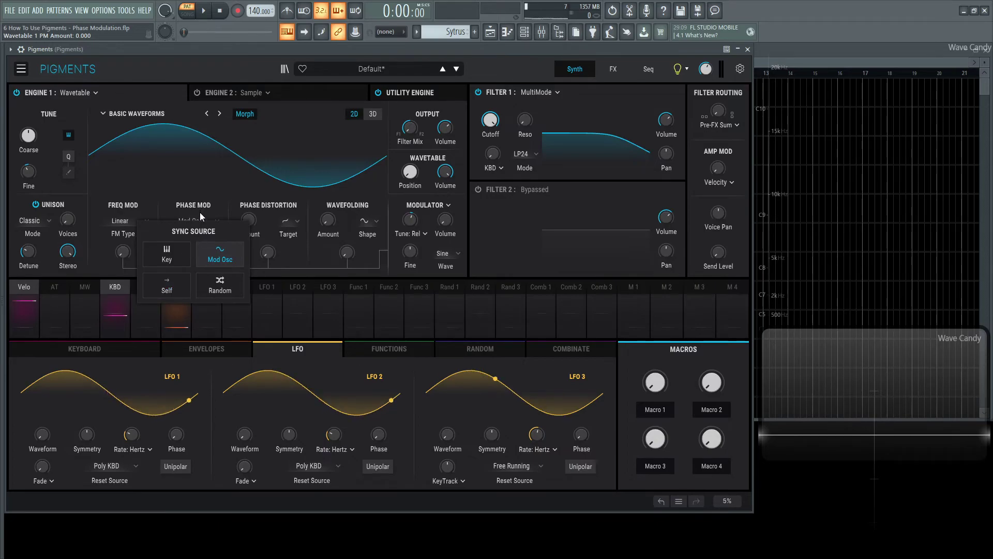
click(200, 211)
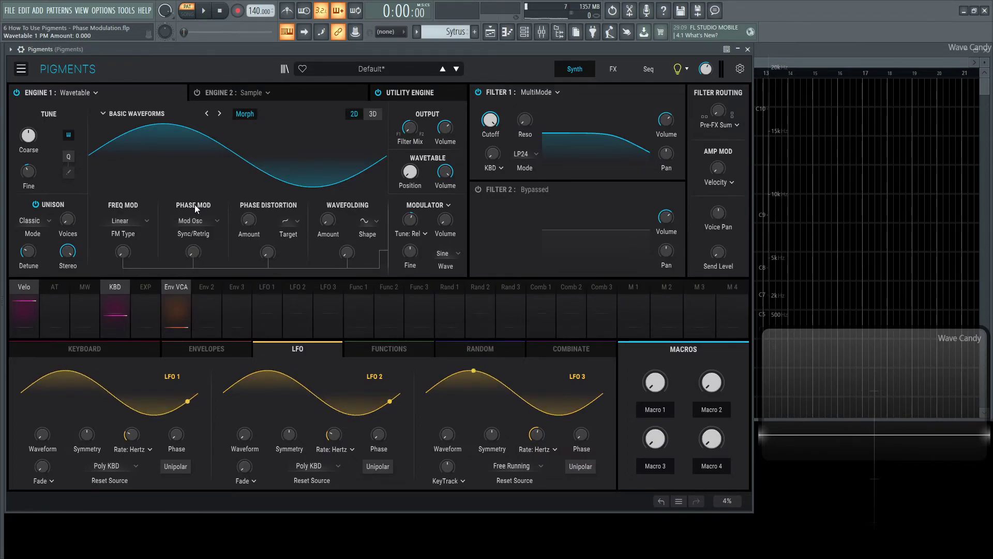